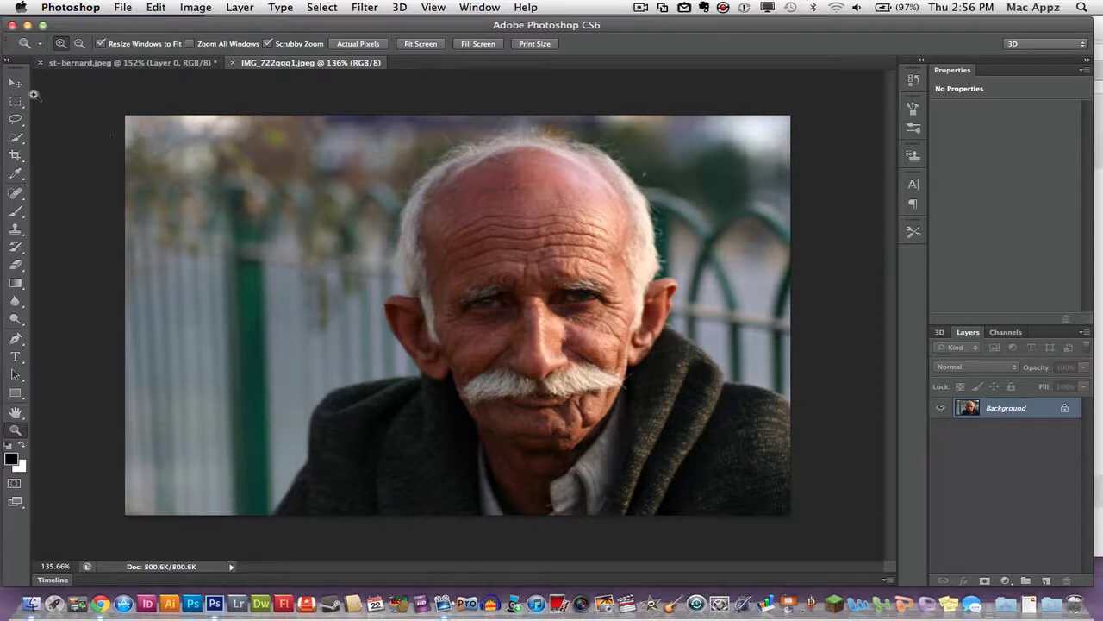
Switch from the Zoom tool to the Move tool in the Tools panel.
left_click(15, 84)
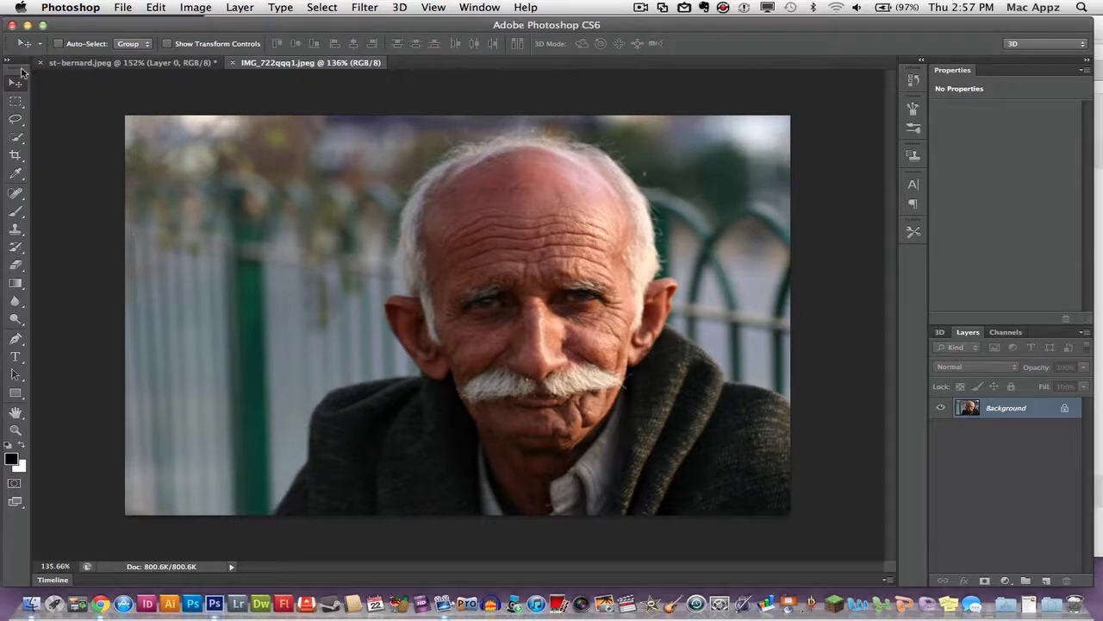
Float the Tools panel over the portrait and browse the Marquee, Lasso and Quick Selection flyouts.
left_click_drag(23, 73, 211, 124)
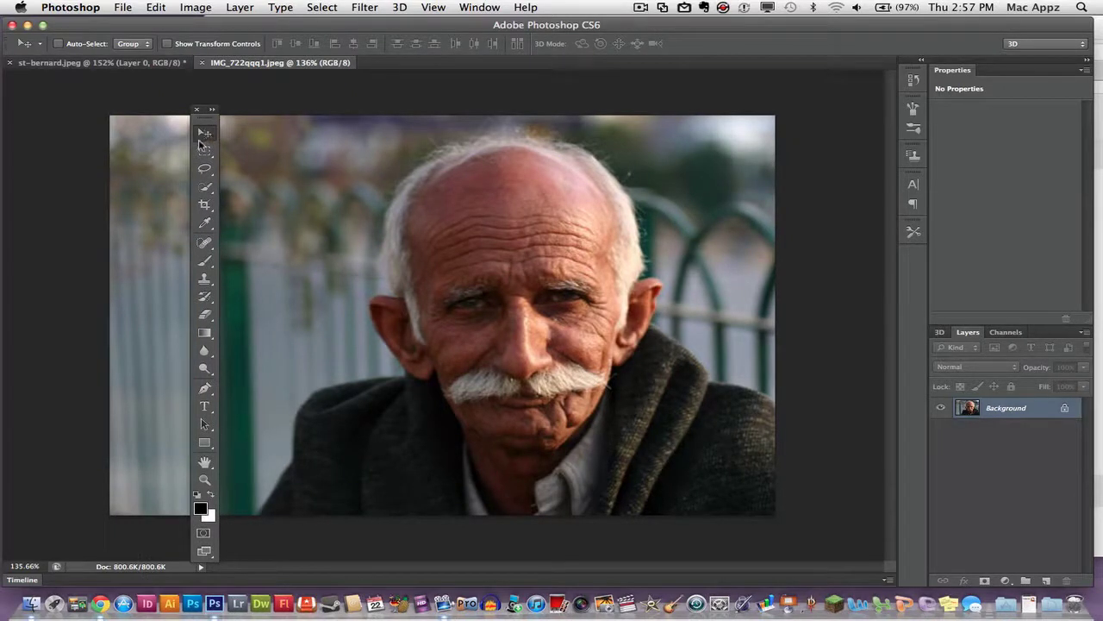
left_click(204, 154)
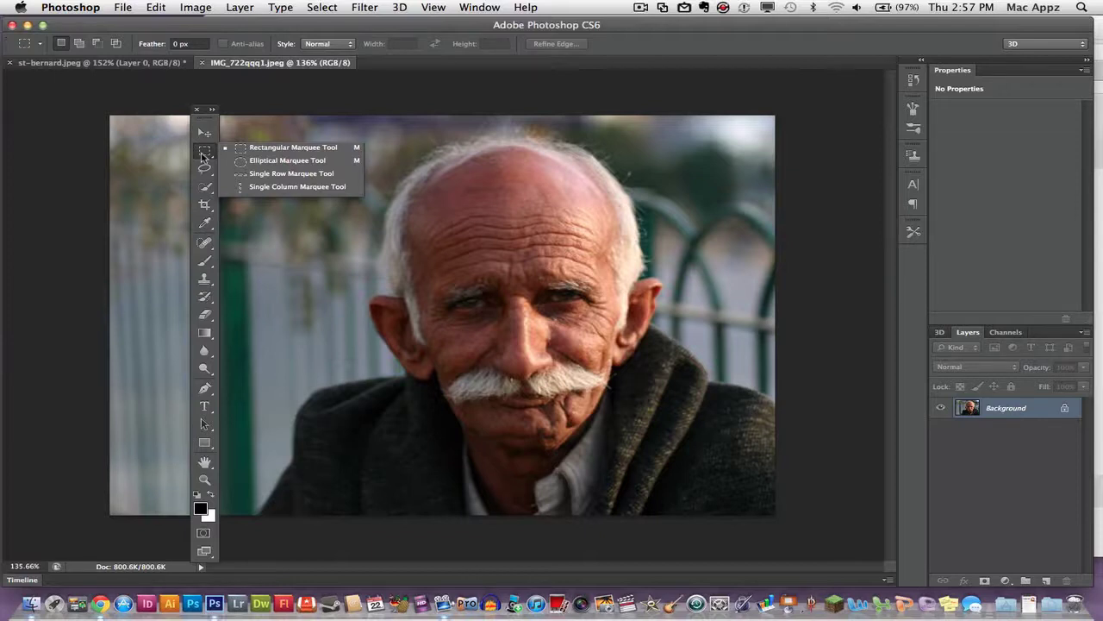
left_click(204, 170)
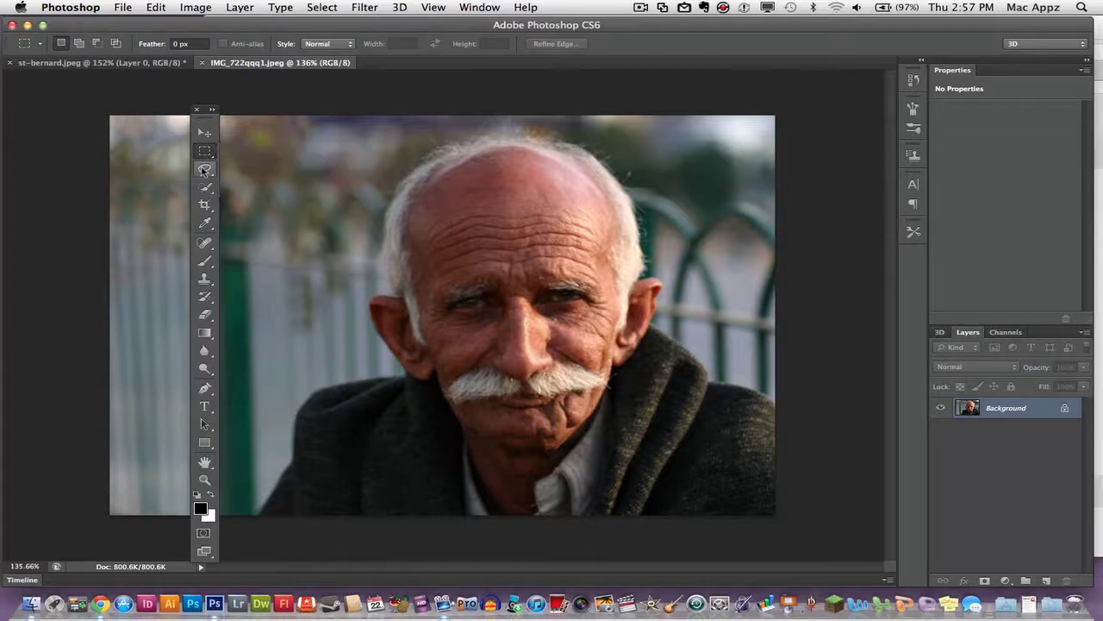
left_click(204, 170)
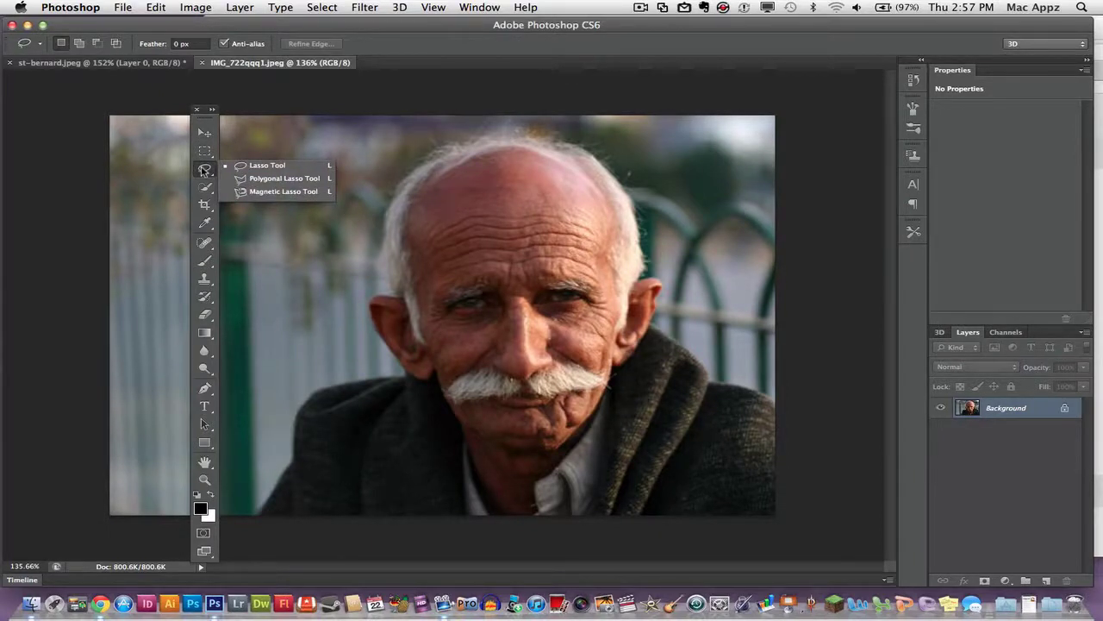
left_click(204, 177)
left_click(206, 188)
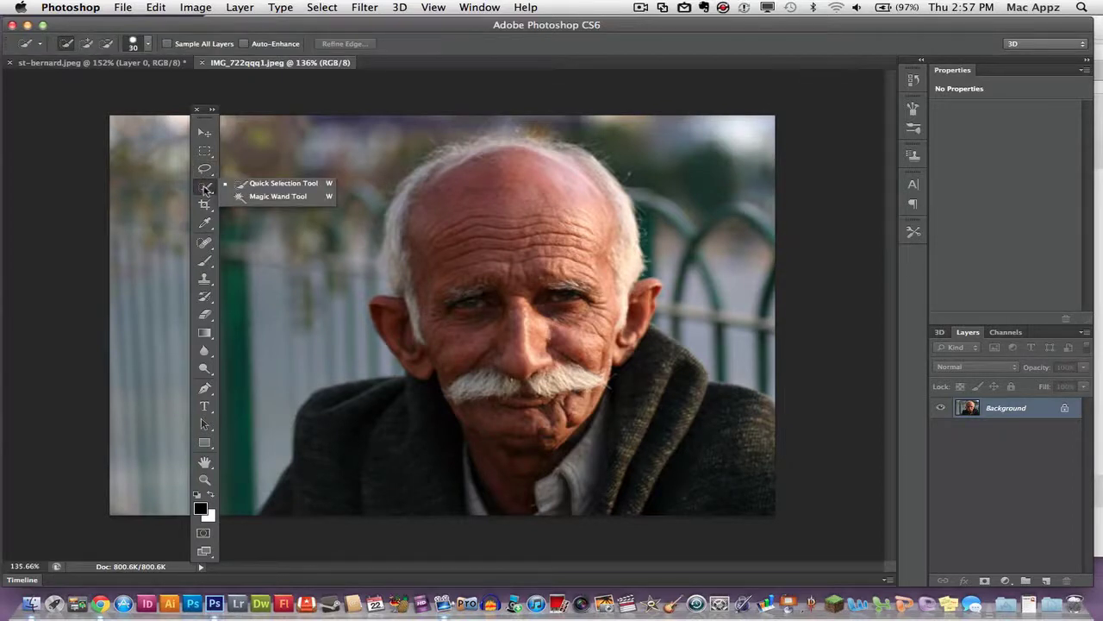
Magic Wand-select the blurred background patch near the top, then try the Crop tool.
left_click(263, 197)
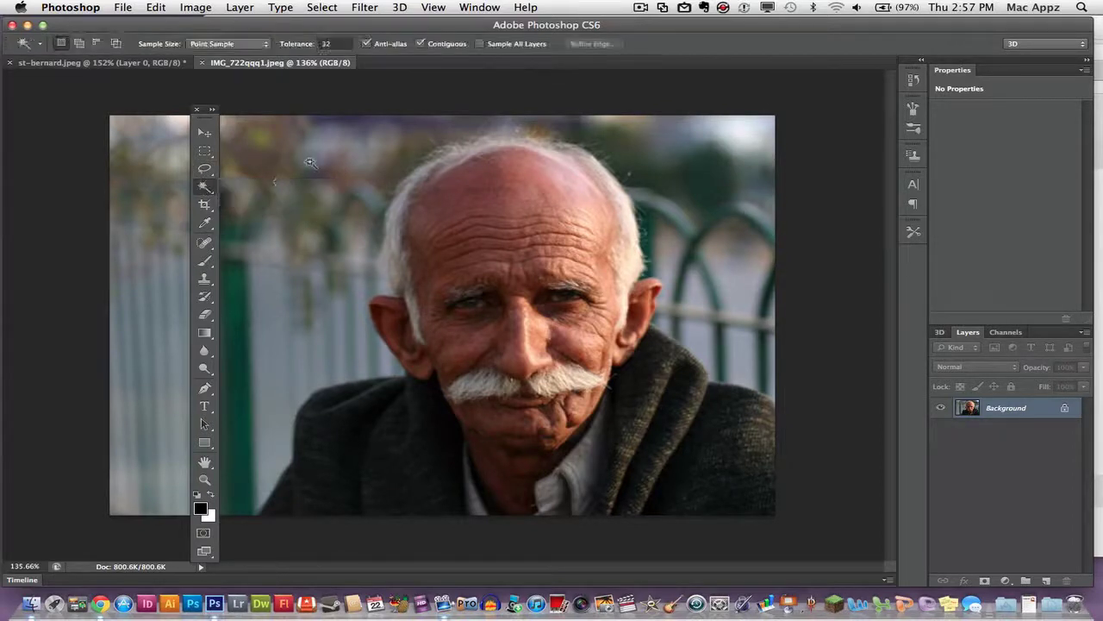
left_click(341, 154)
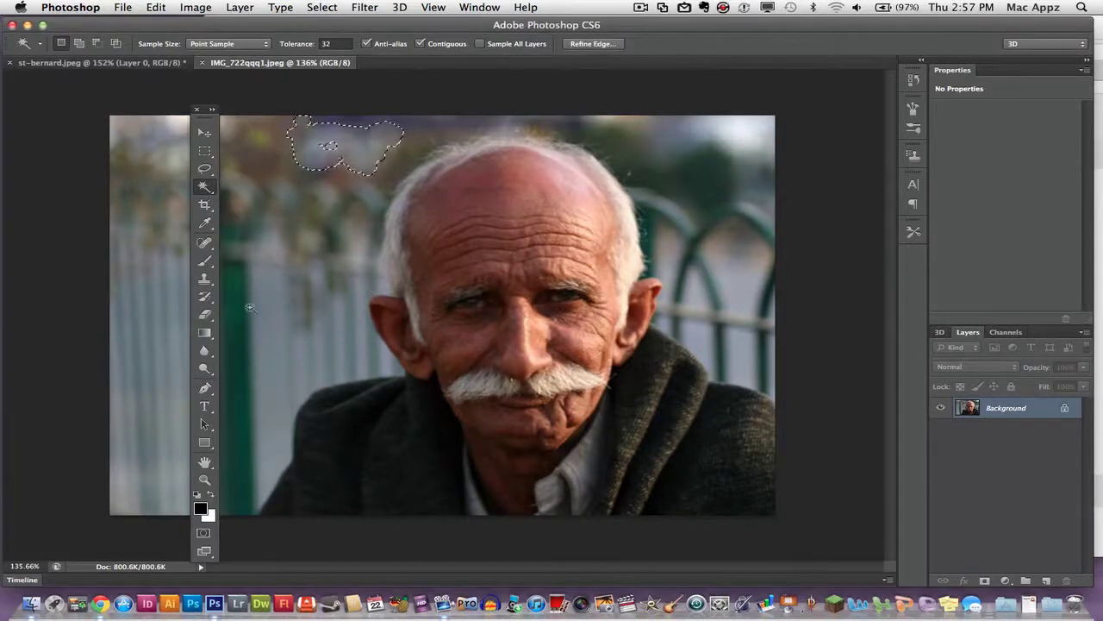
left_click(205, 206)
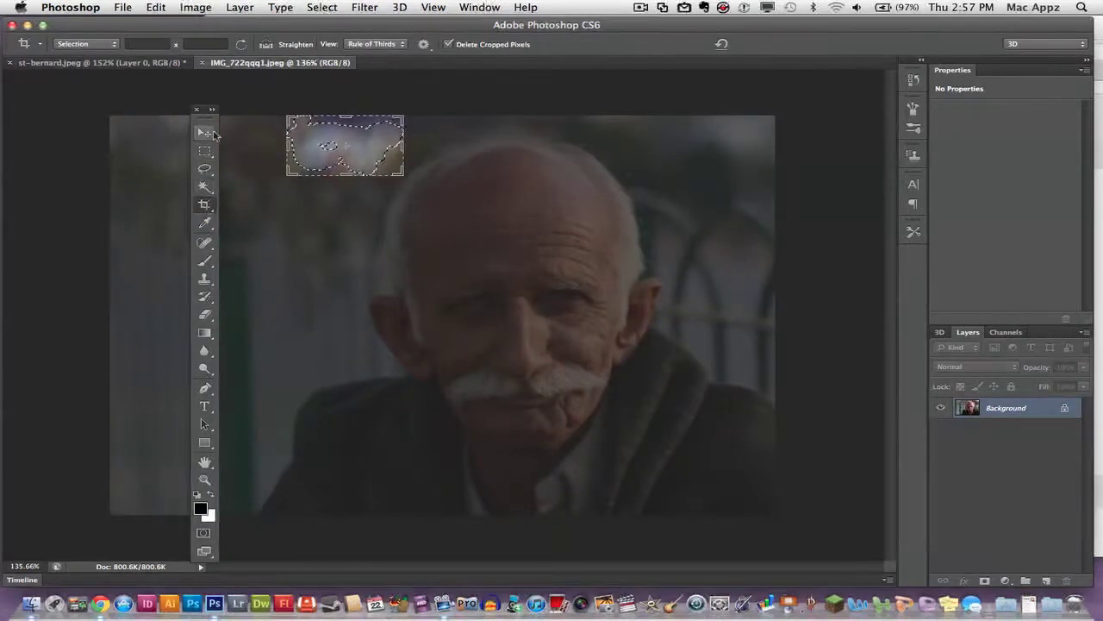
Cancel the Fill dialog, return to the Move tool, and deselect the background.
key("shift+BackSpace")
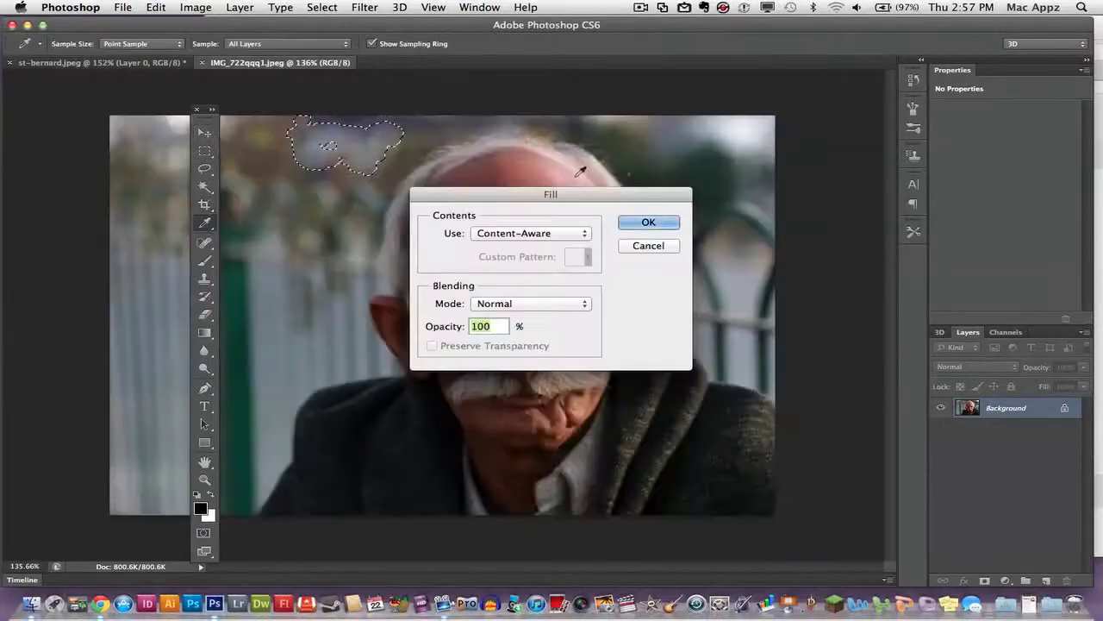
left_click(622, 245)
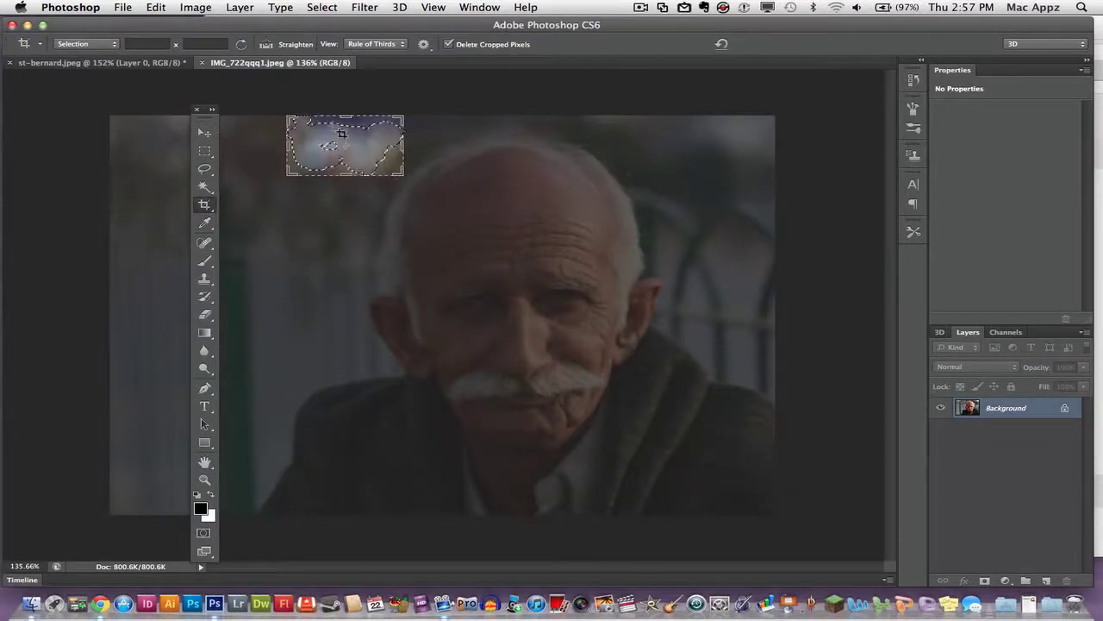
left_click(205, 132)
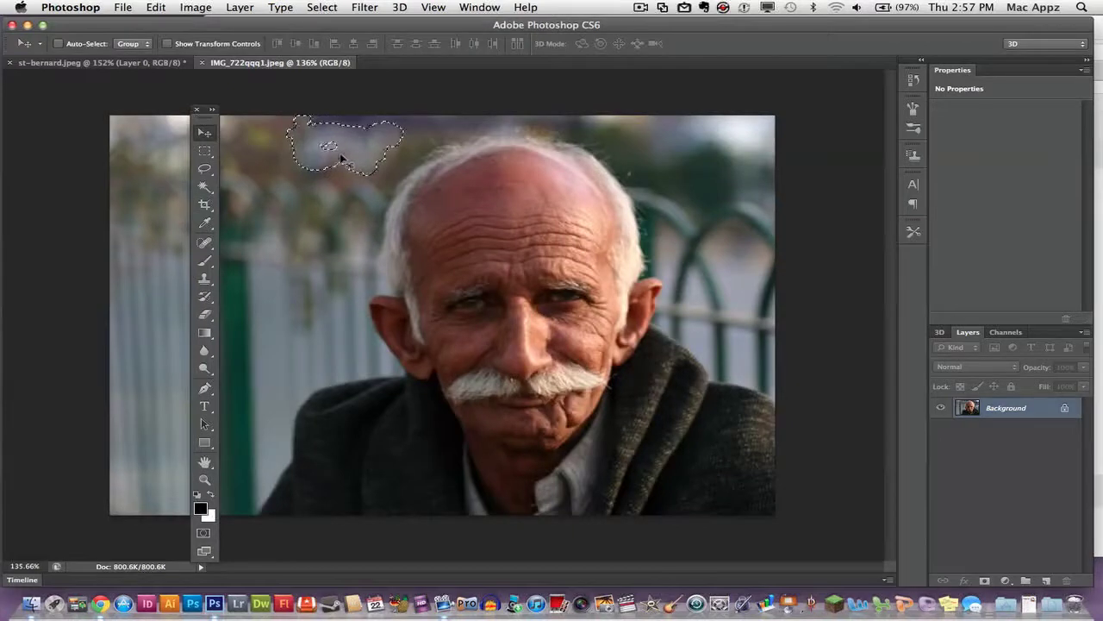
key("super+d")
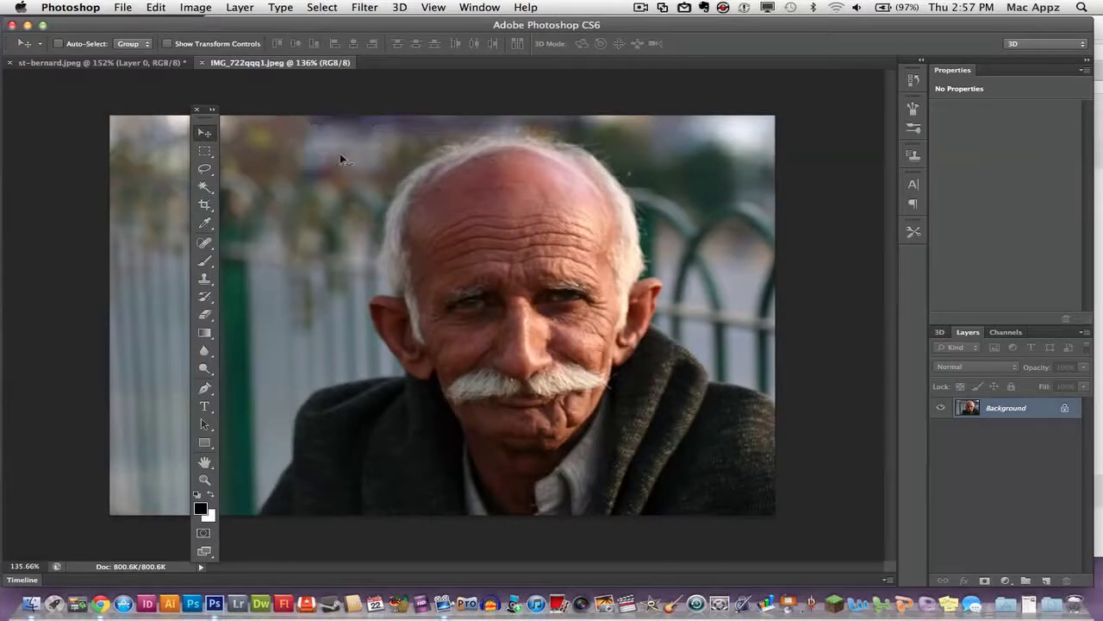
Browse the Spot Healing, Brush, Clone Stamp and History Brush tools and their variants.
left_click(205, 245)
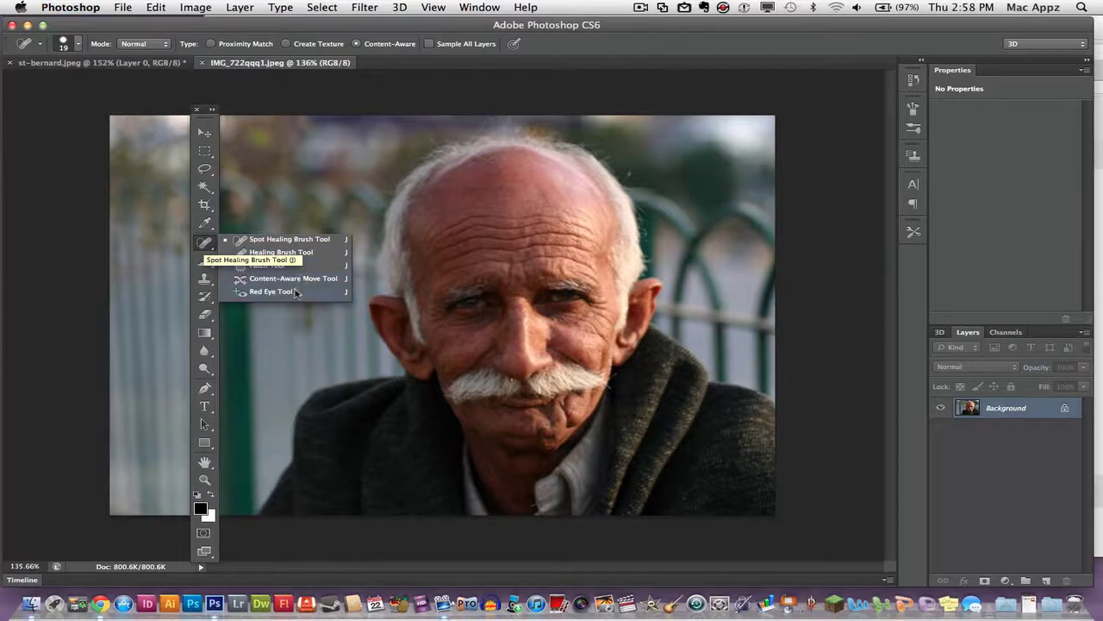
left_click(202, 263)
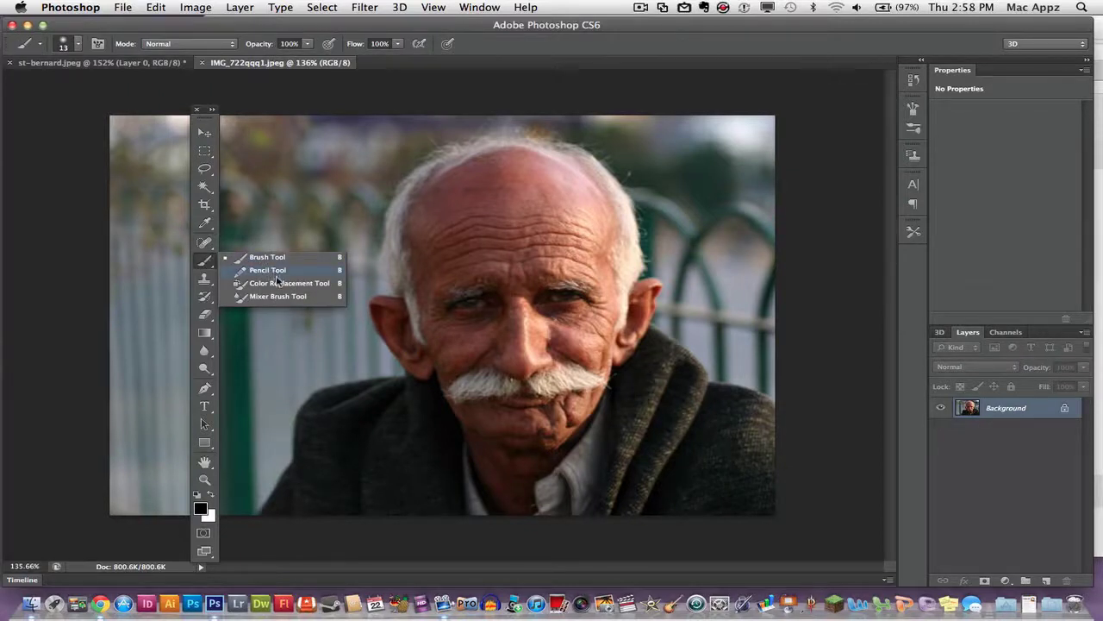
left_click(208, 274)
left_click(208, 274)
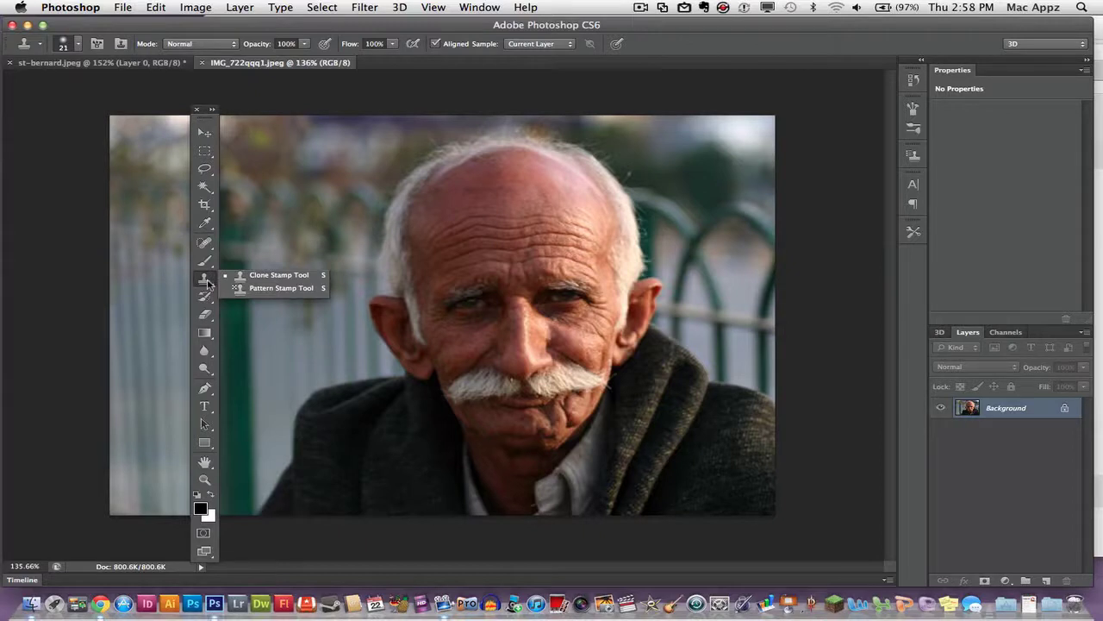
left_click(206, 297)
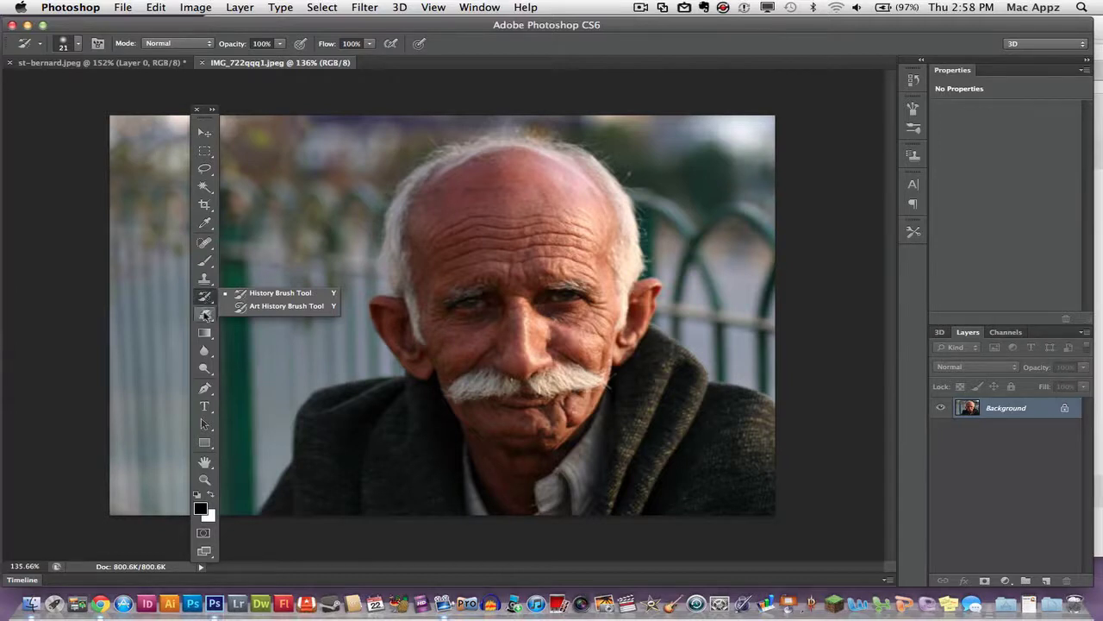
Browse the Eraser, Gradient, Blur and Dodge flyouts, ending on the Pen tool.
left_click(206, 316)
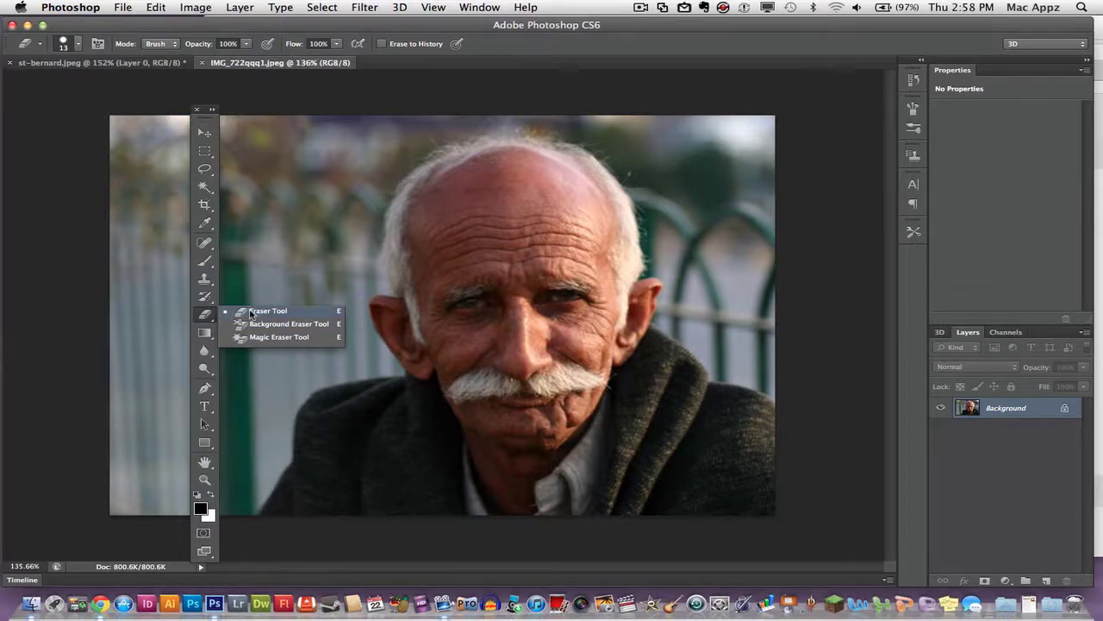
left_click(205, 332)
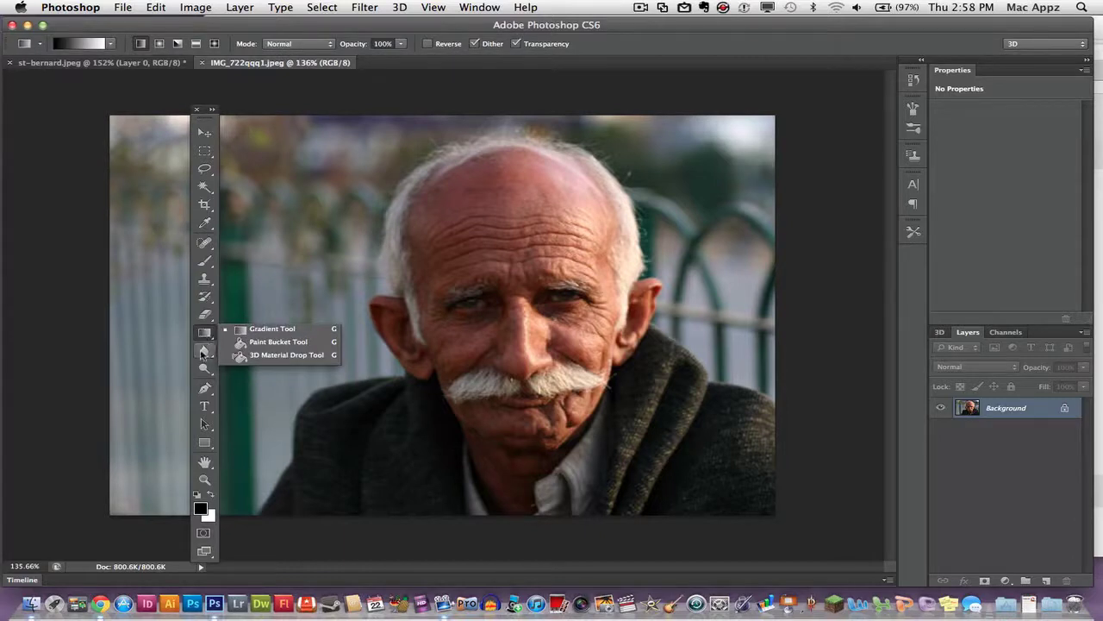
left_click(204, 352)
left_click(204, 352)
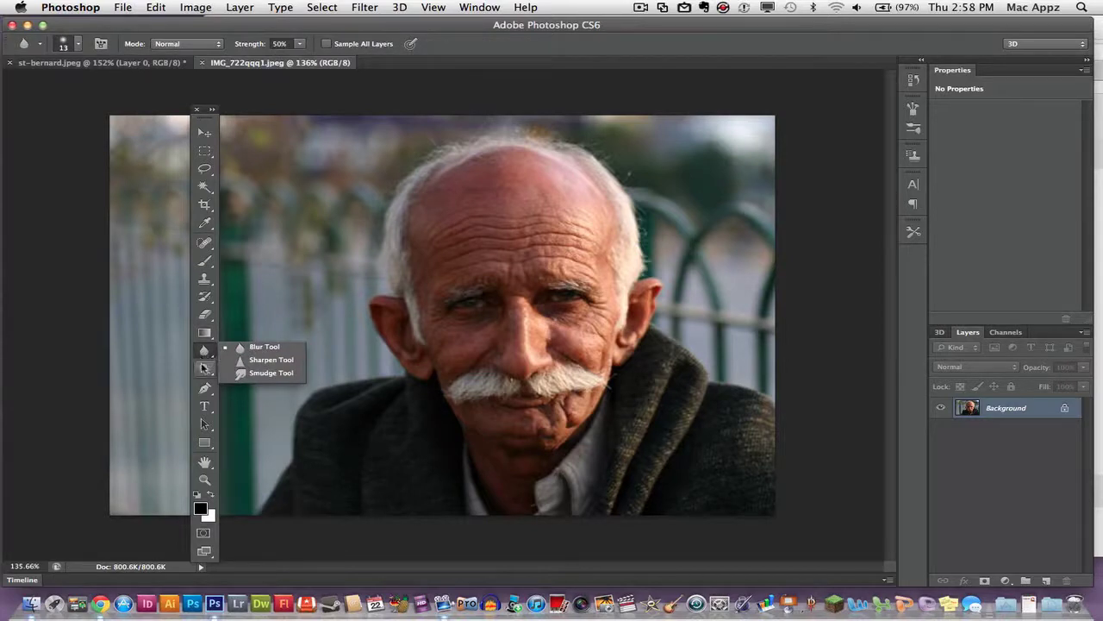
left_click(203, 369)
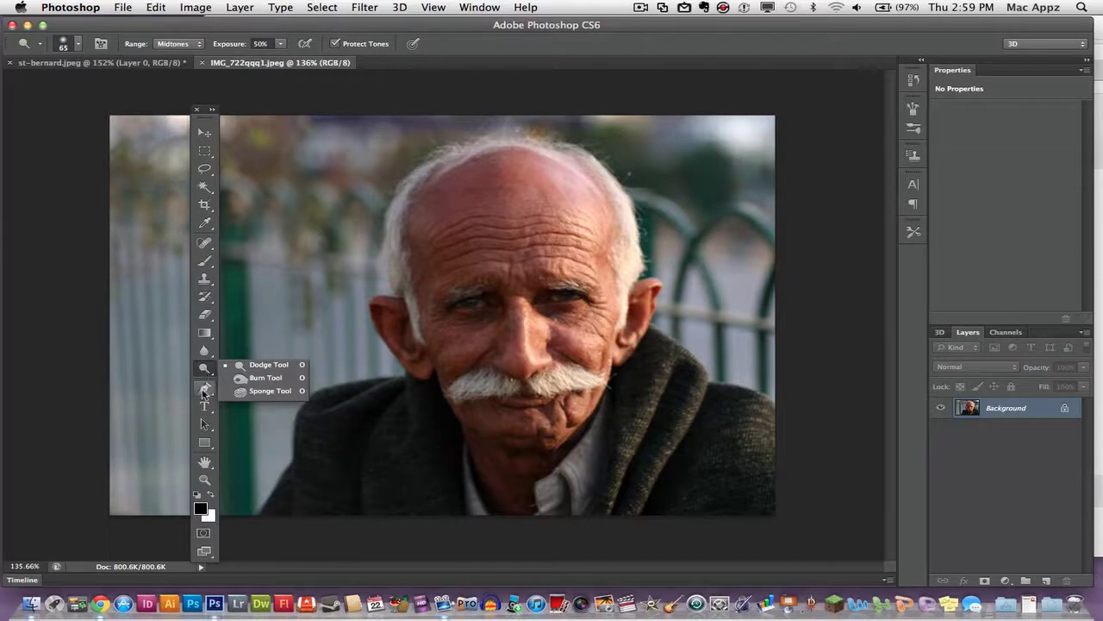
left_click(207, 391)
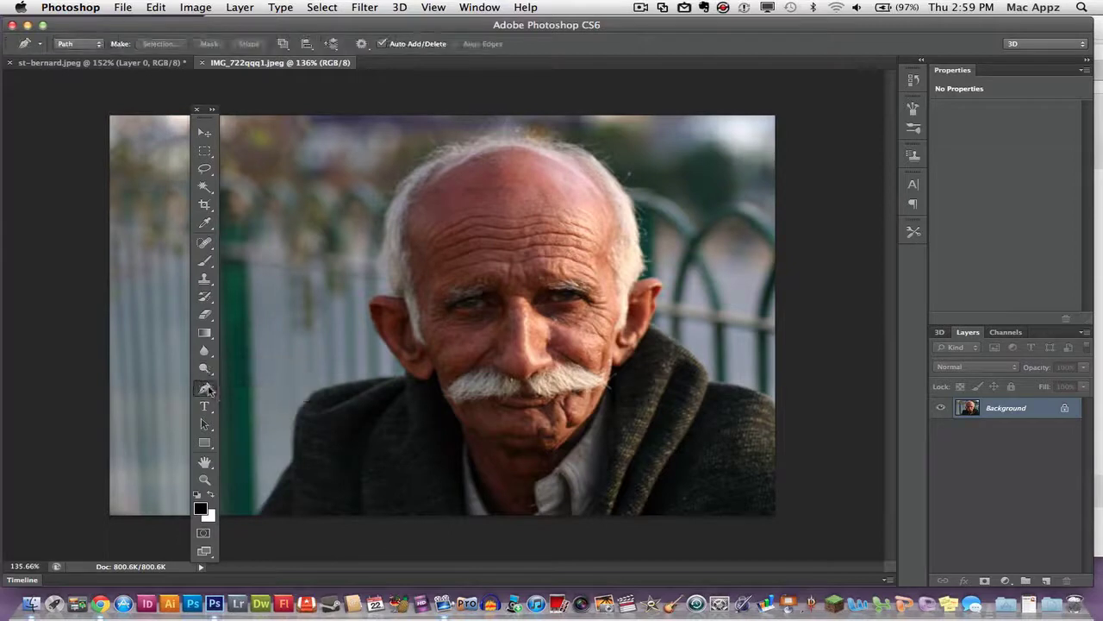
Add a text layer on the photo, then browse the Path Selection, Rectangle and Hand tools.
key("t")
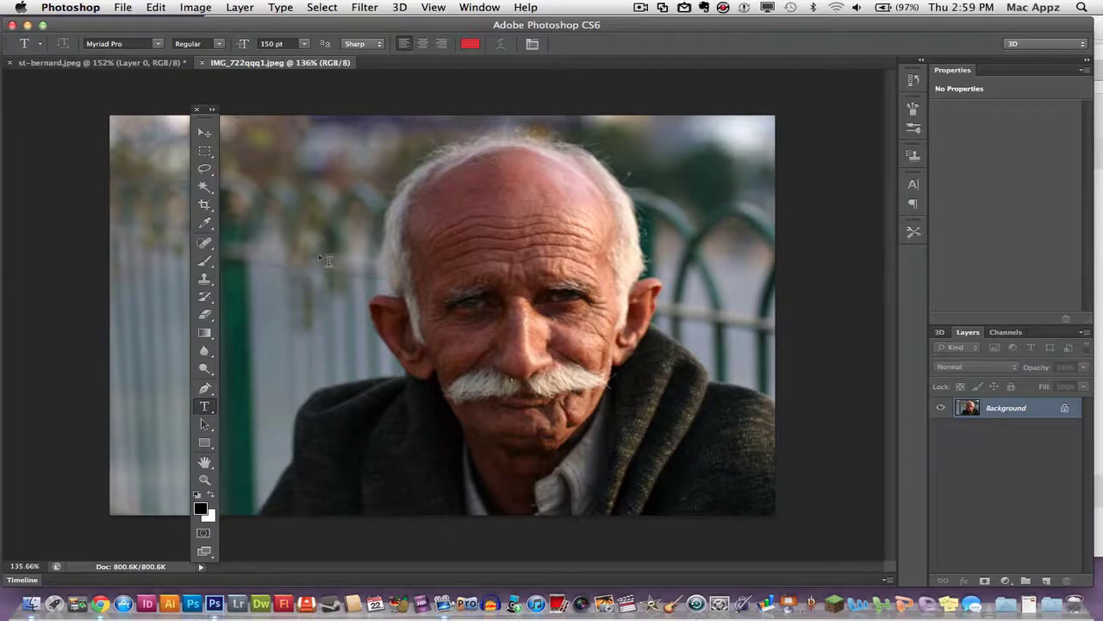
left_click(308, 274)
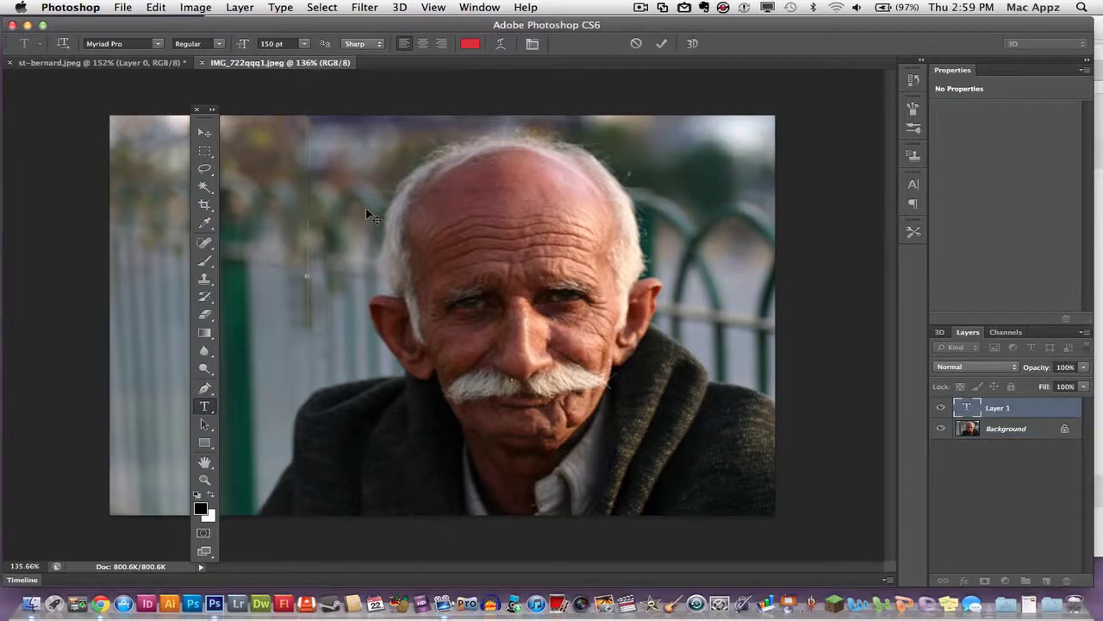
left_click(205, 423)
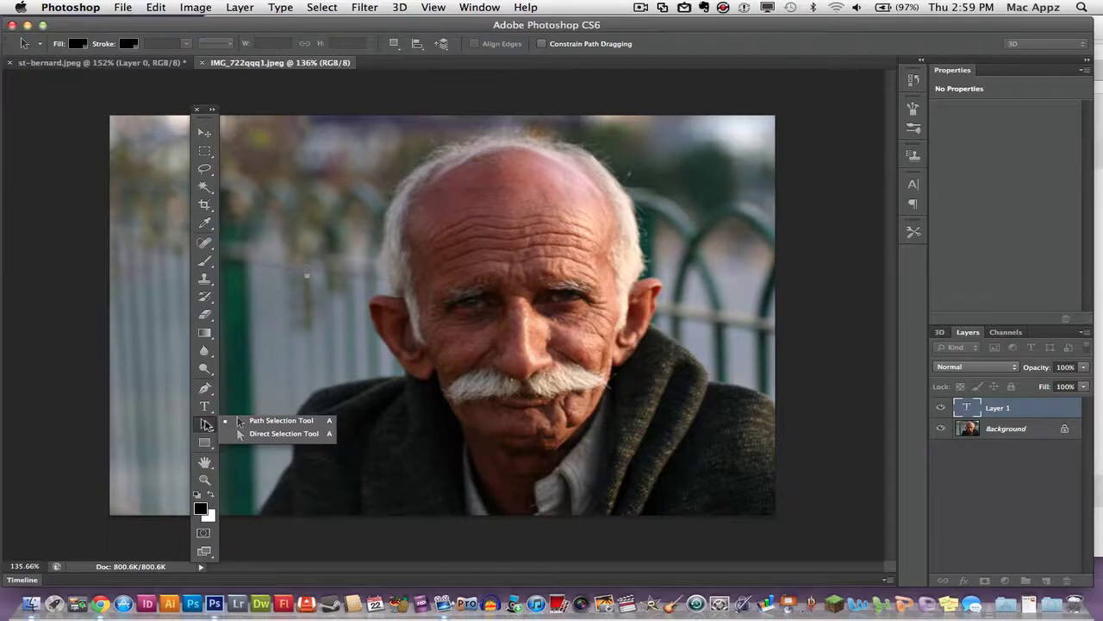
left_click(206, 443)
left_click(207, 444)
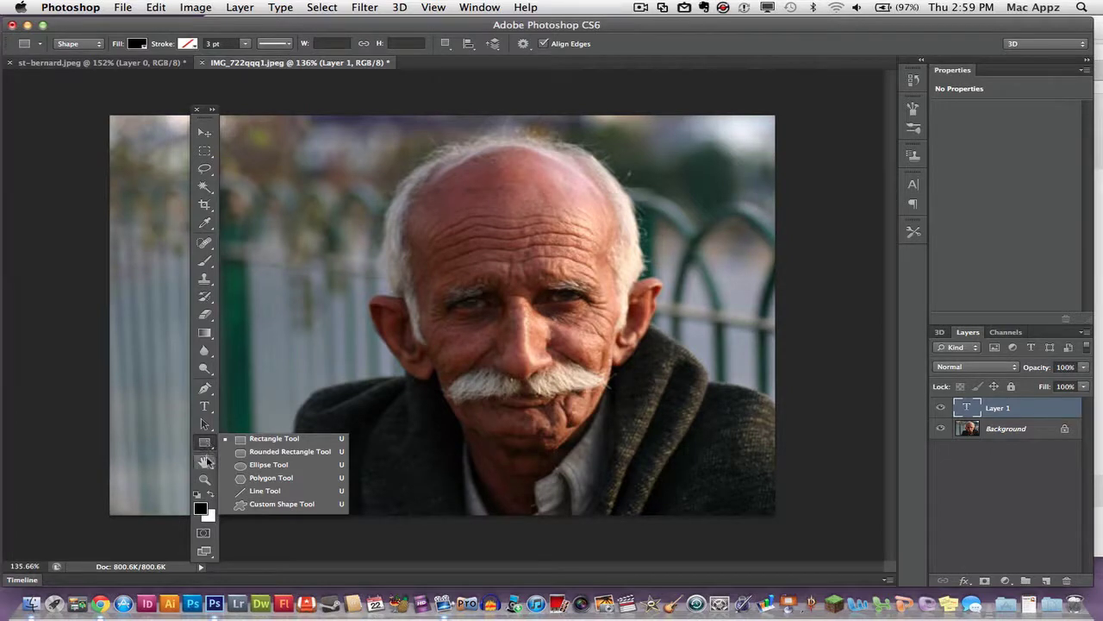
left_click(206, 463)
left_click(206, 463)
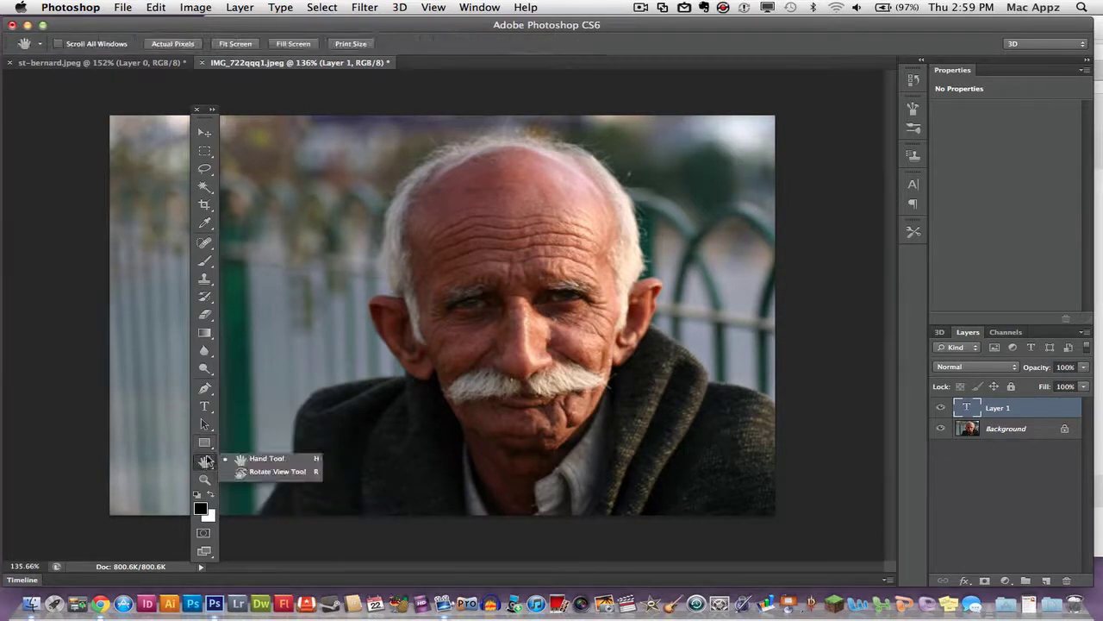
left_click(453, 266)
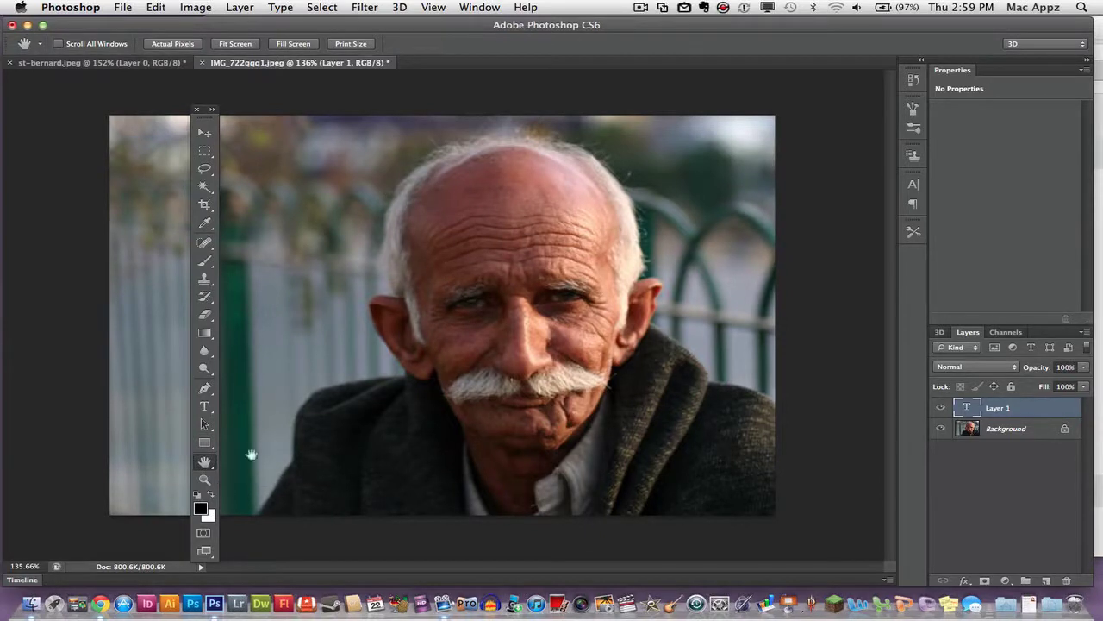
Zoom in twice on the man's ear, zoom back out, and shift the tools column left.
left_click(205, 480)
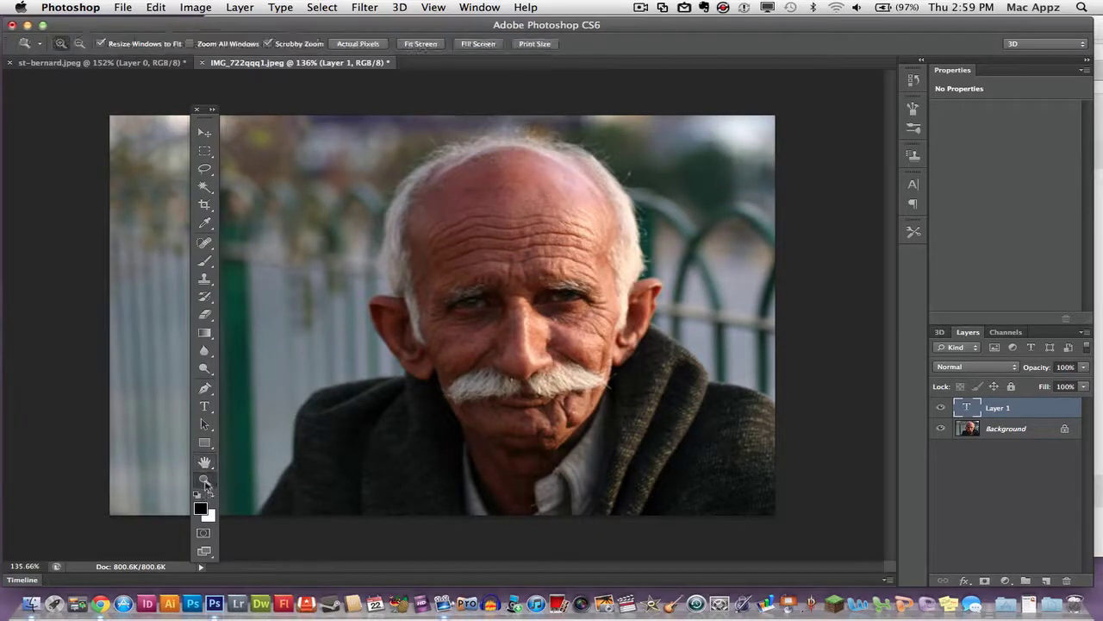
left_click(412, 320)
left_click(413, 320)
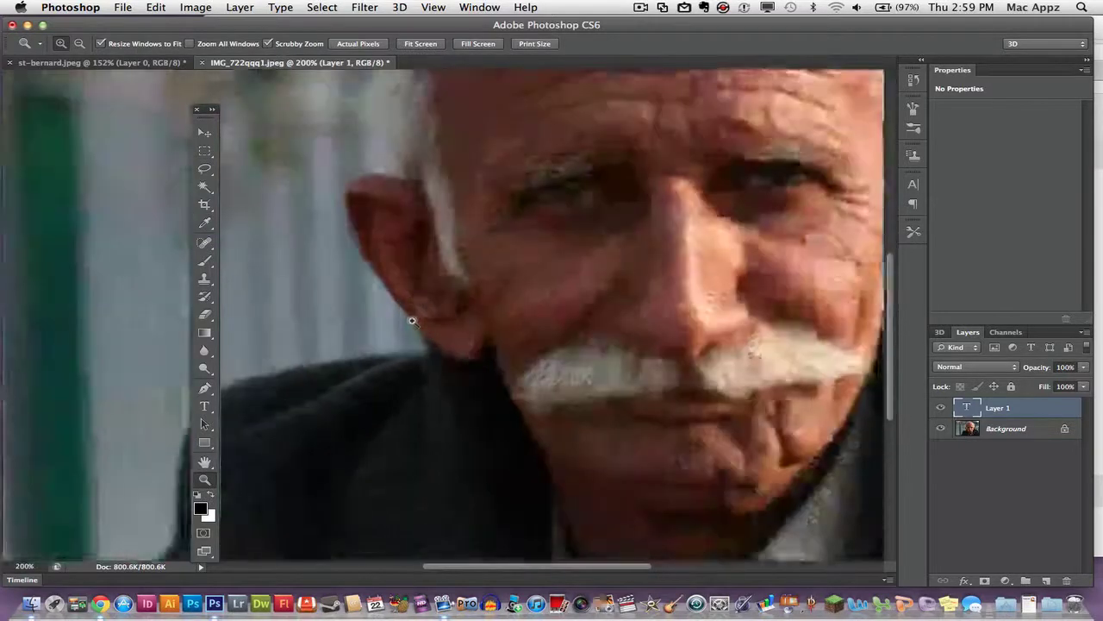
scroll(408, 334, "down", 4)
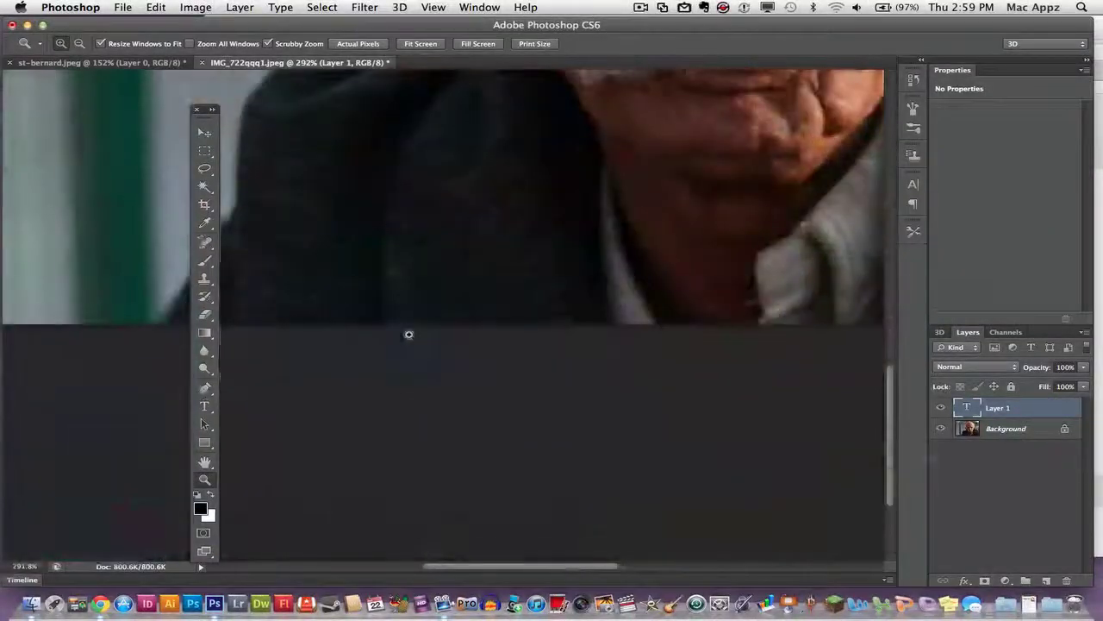
key("super+minus")
key("super+minus")
key("super+minus")
key("super+minus")
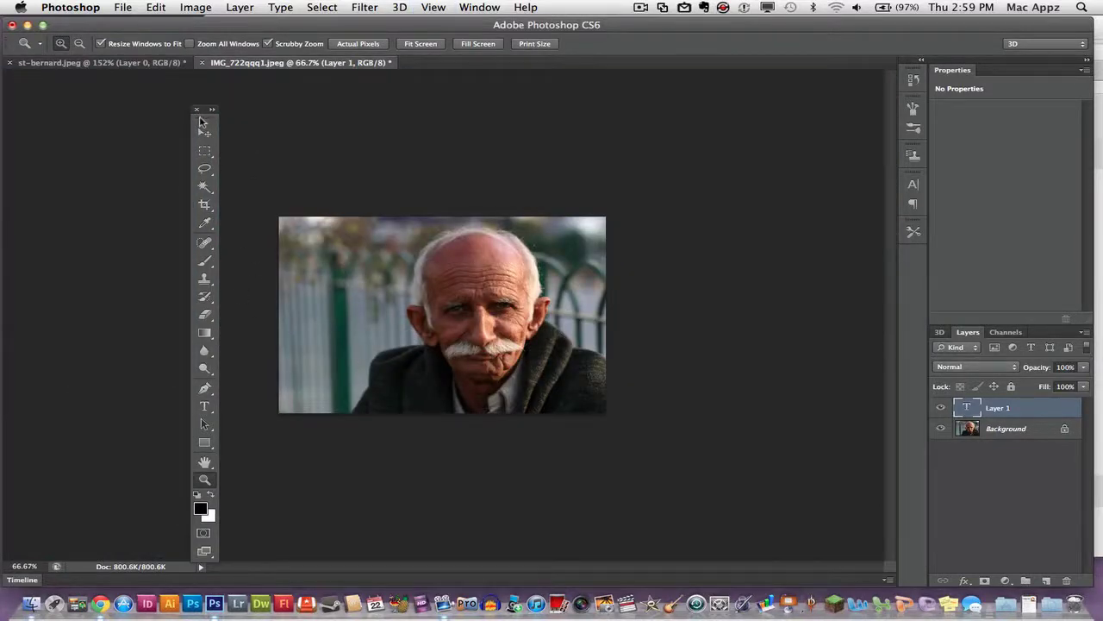
left_click_drag(203, 116, 114, 102)
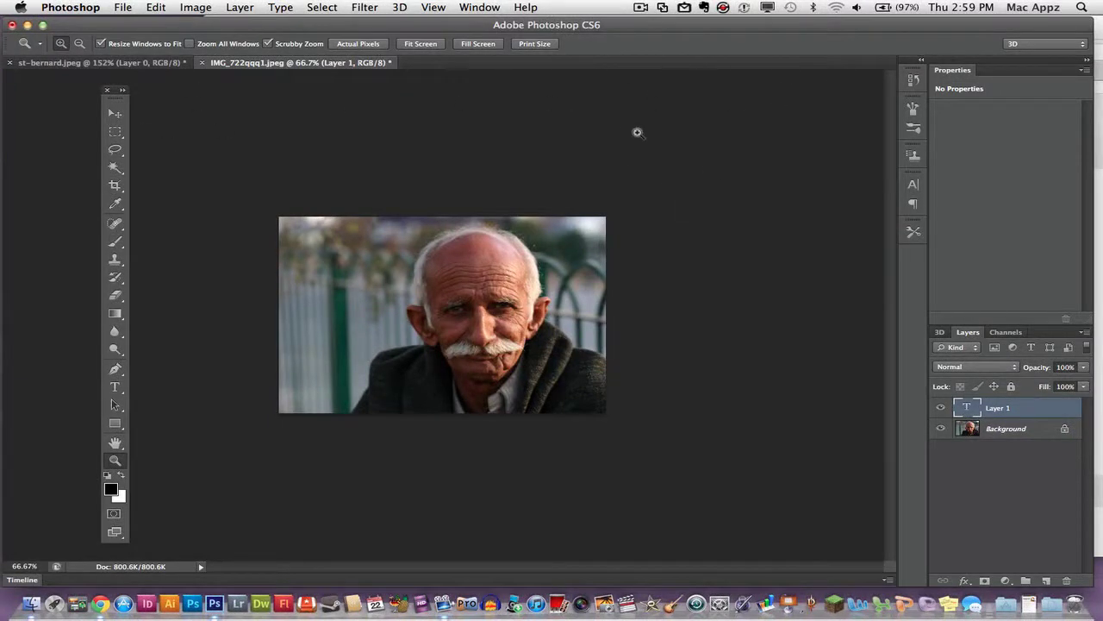
Open the History, Brush, Brush Presets and Clone Source panels in turn, ending on Character.
left_click(915, 81)
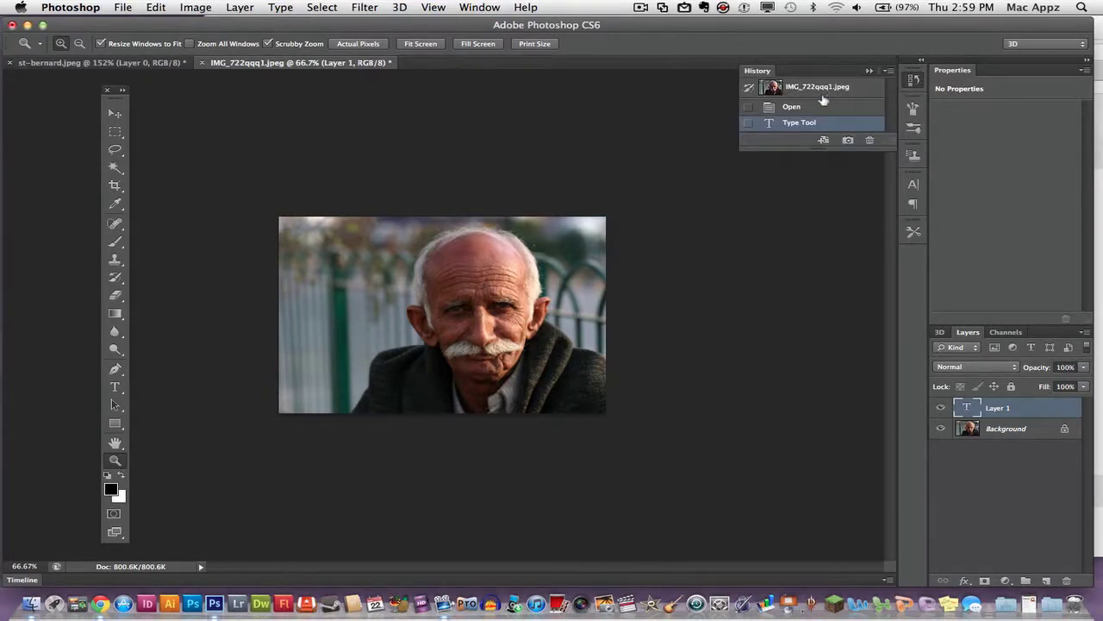
left_click(916, 109)
left_click(917, 109)
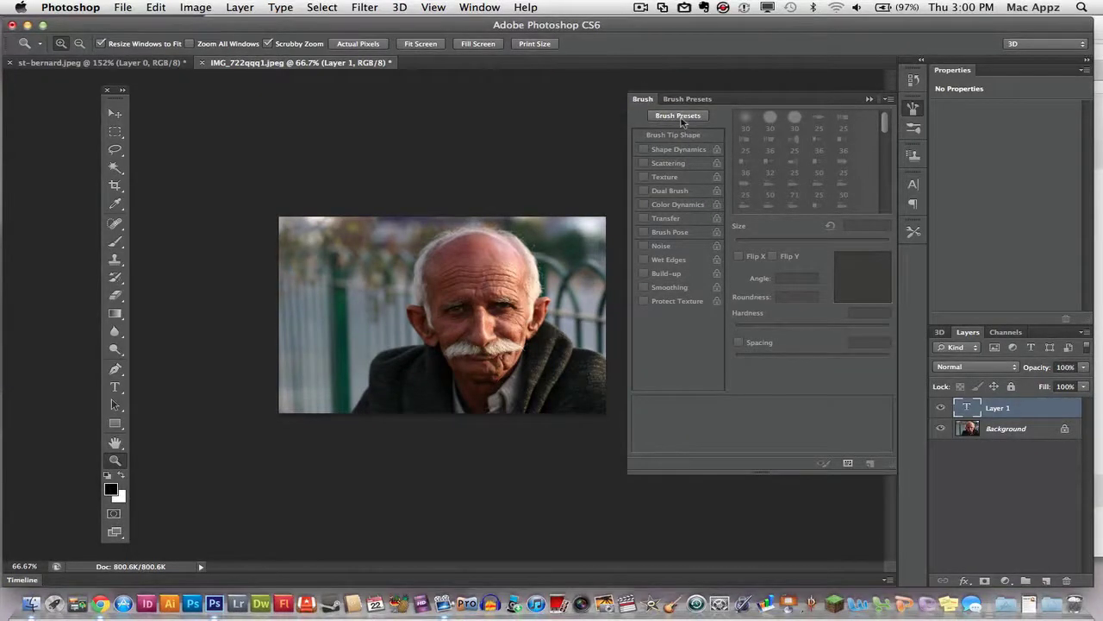
left_click(915, 129)
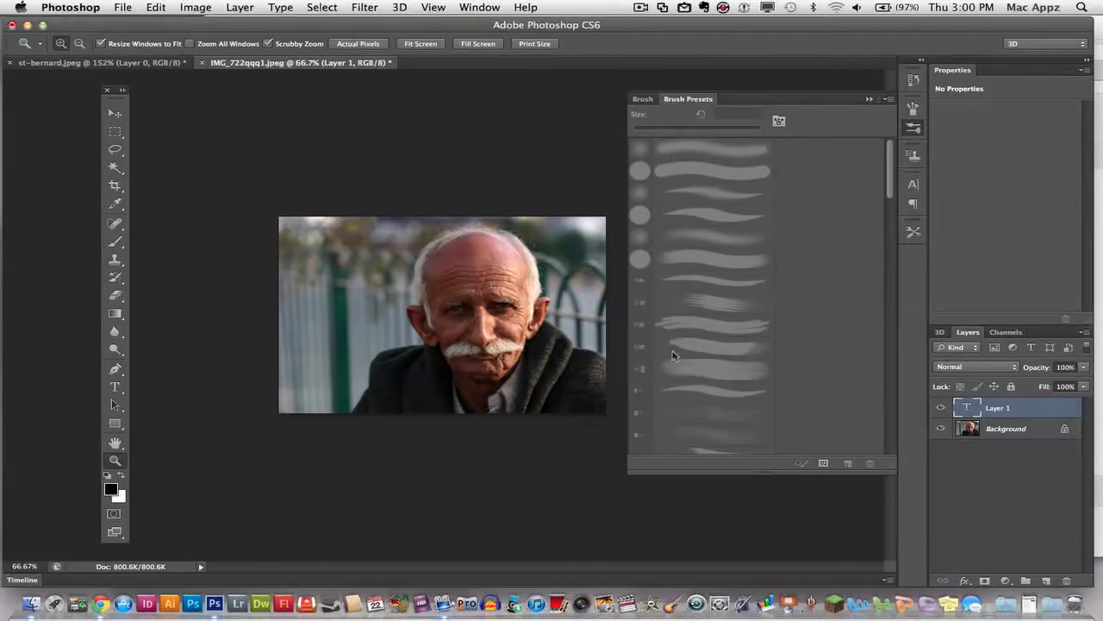
left_click(913, 156)
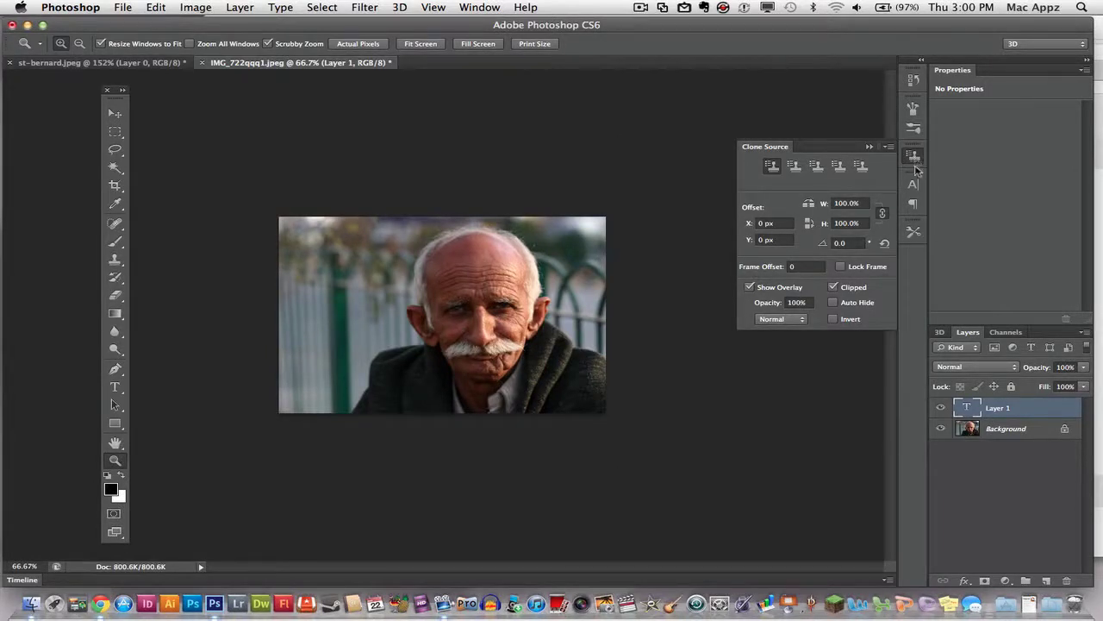
left_click(915, 184)
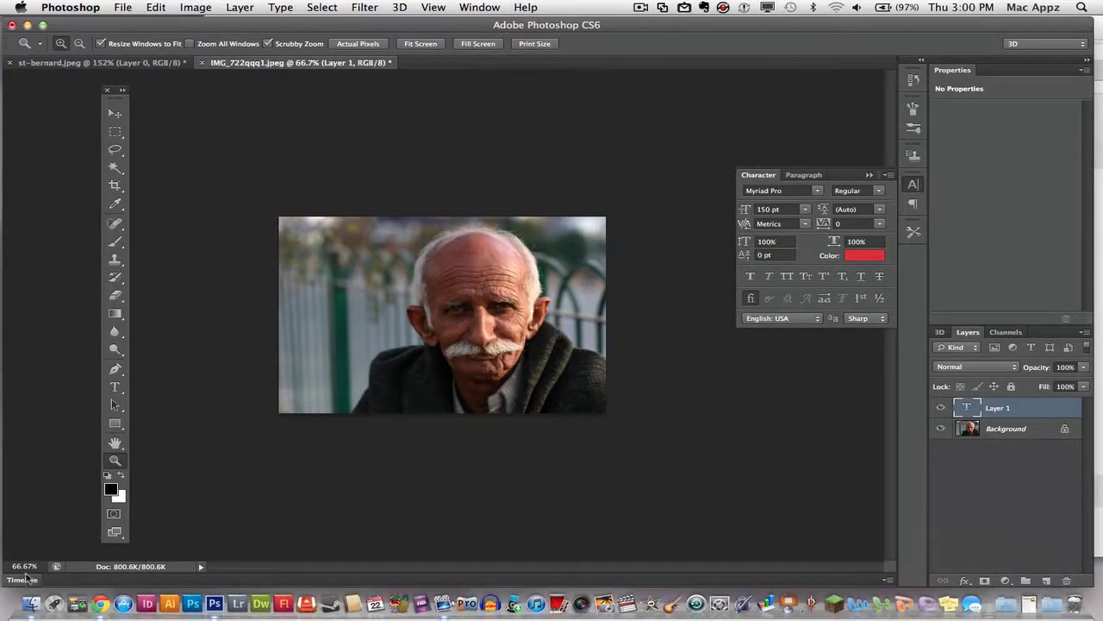
mouse_move(26, 579)
left_mouse_down()
mouse_move(37, 527)
mouse_move(30, 578)
left_mouse_up()
left_click(1023, 45)
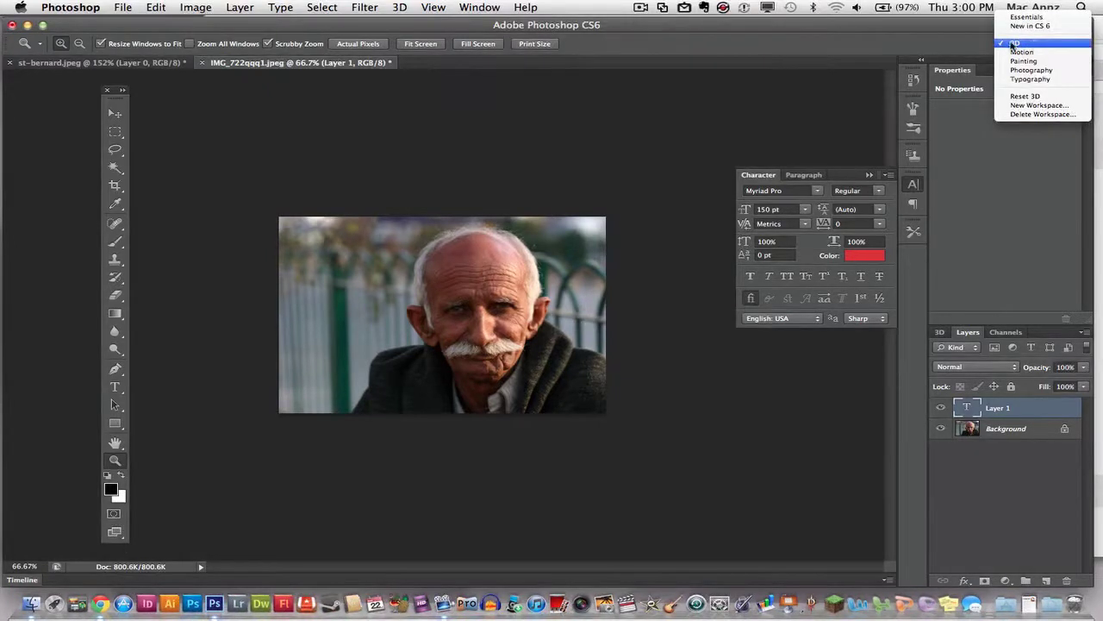
left_click(912, 45)
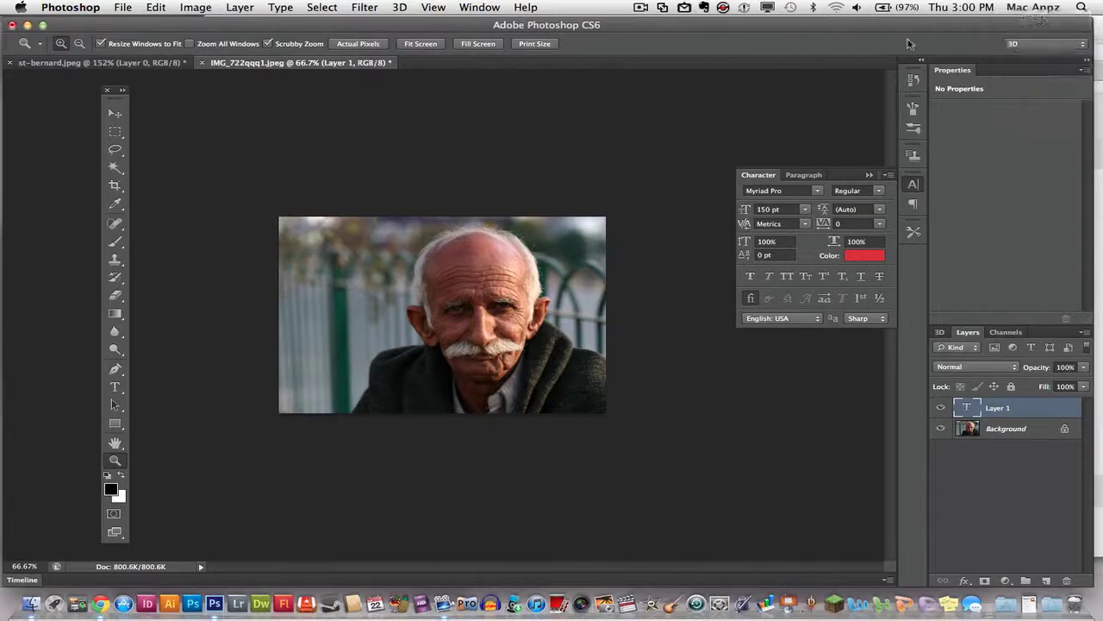